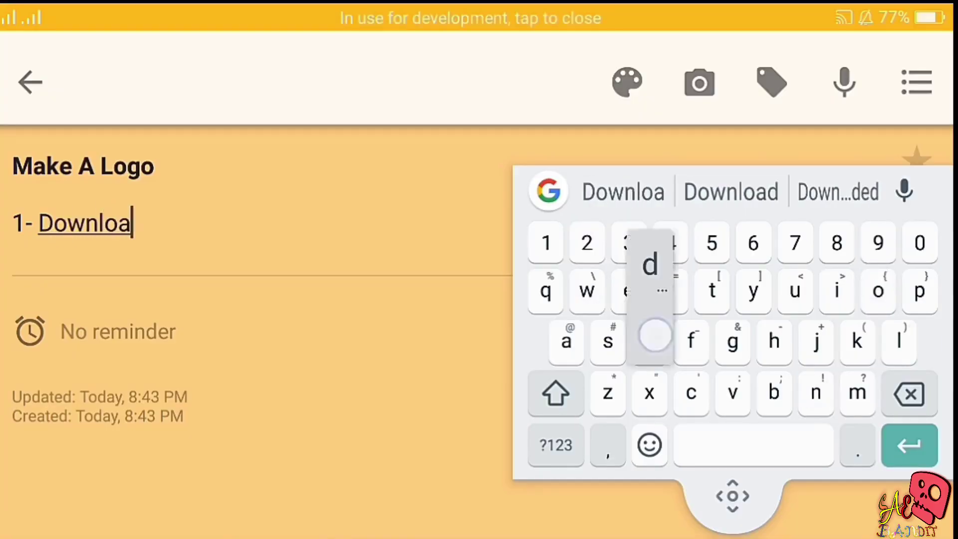
- Write step 1 about downloading logopit from Play, with a '(Link in description)' line
type("d logop")
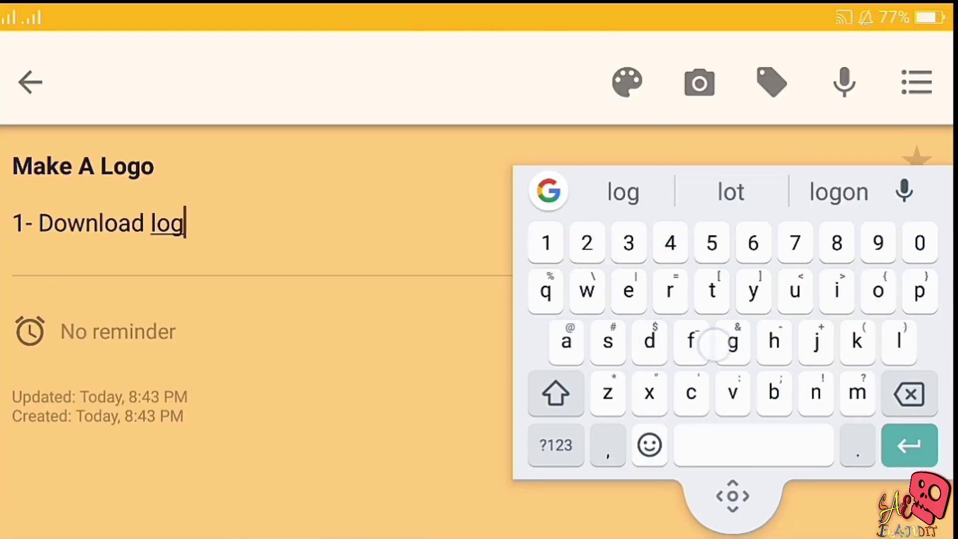
type("it from playstore for free")
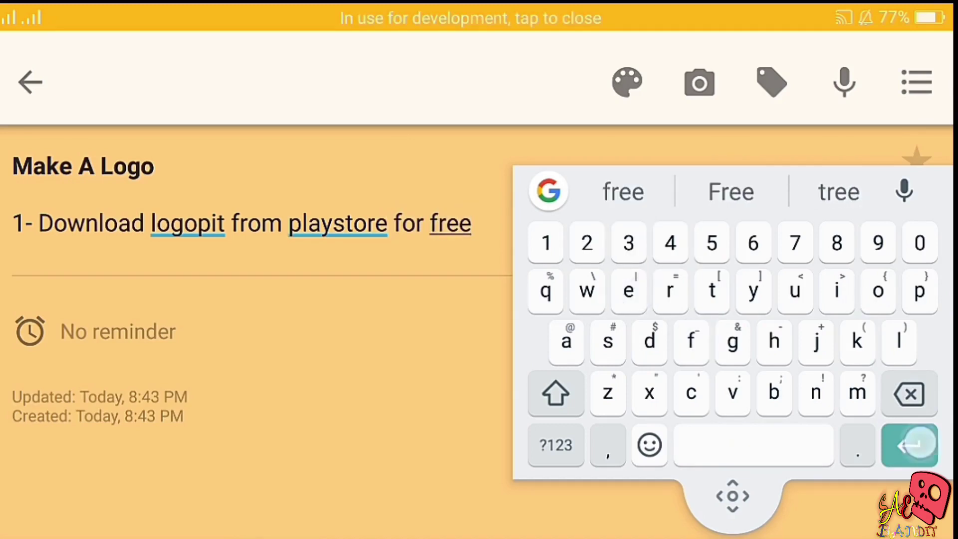
key("Return")
type("(Link in ")
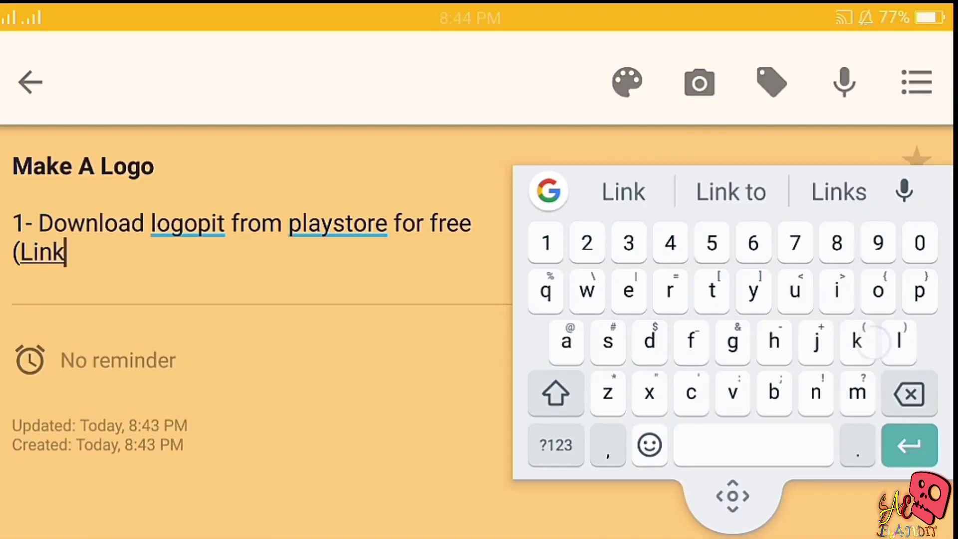
type("description)")
key("Return")
- Add step 2 on choosing a name or logo vision, citing "pk gamers" as the example
type("2")
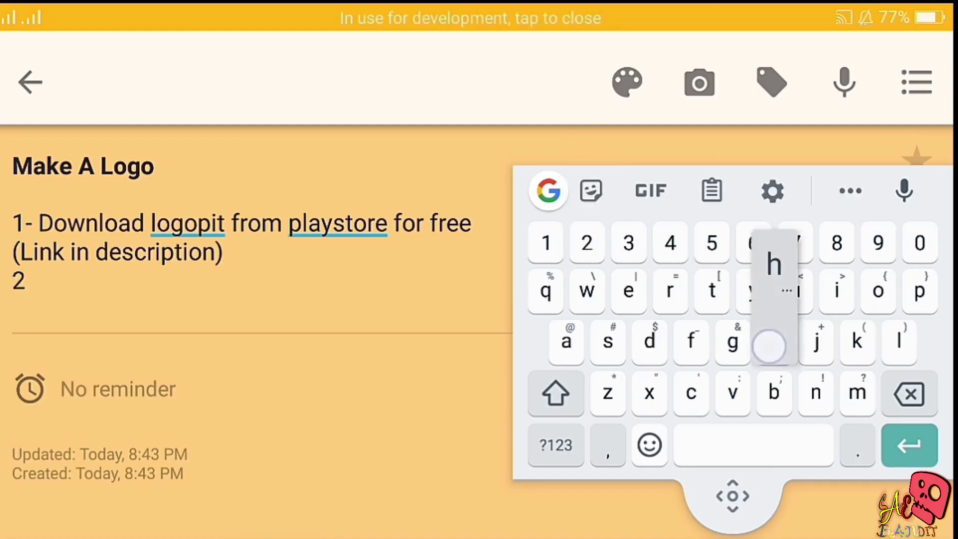
type("-se")
key("BackSpace")
key("BackSpace")
type("Select a name or")
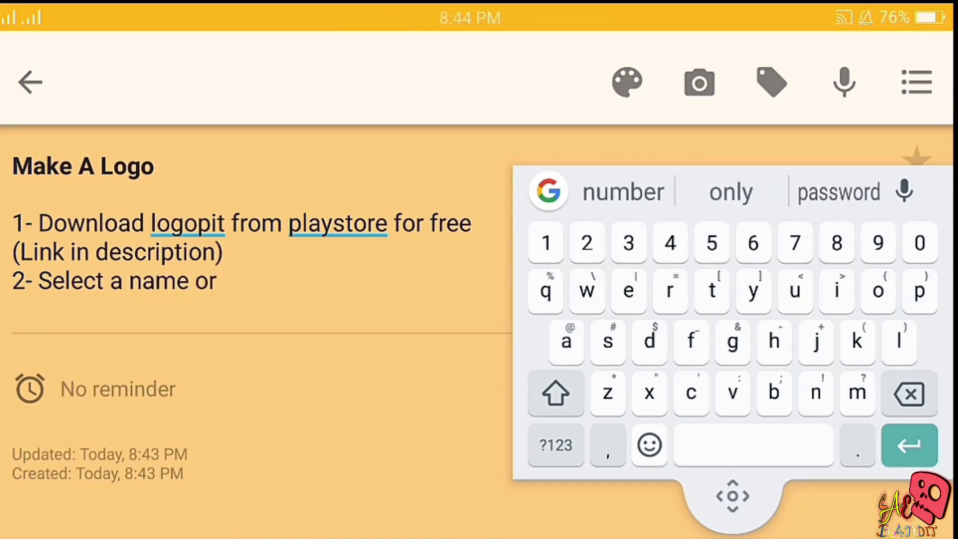
type(" have a vision for")
key("BackSpace")
type("or lo")
key("Return")
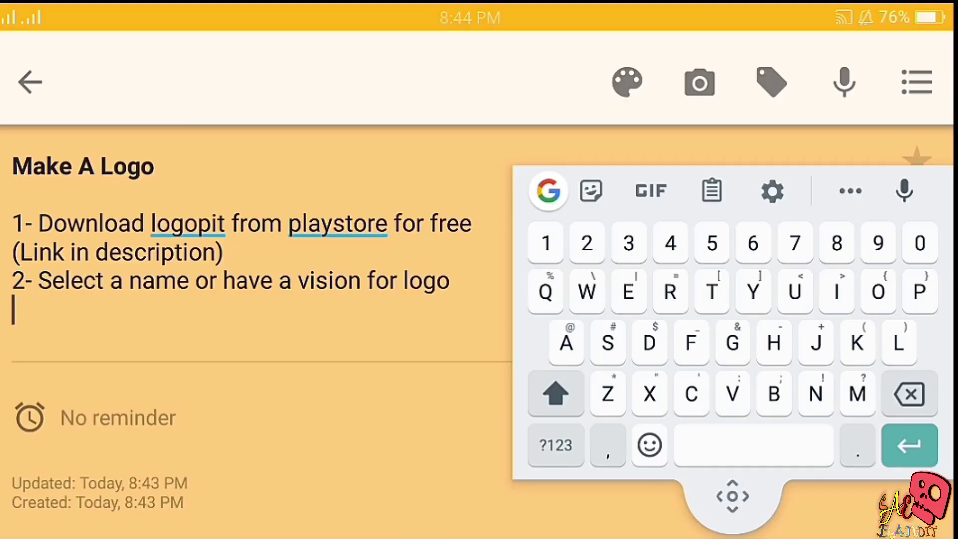
type("(In my c")
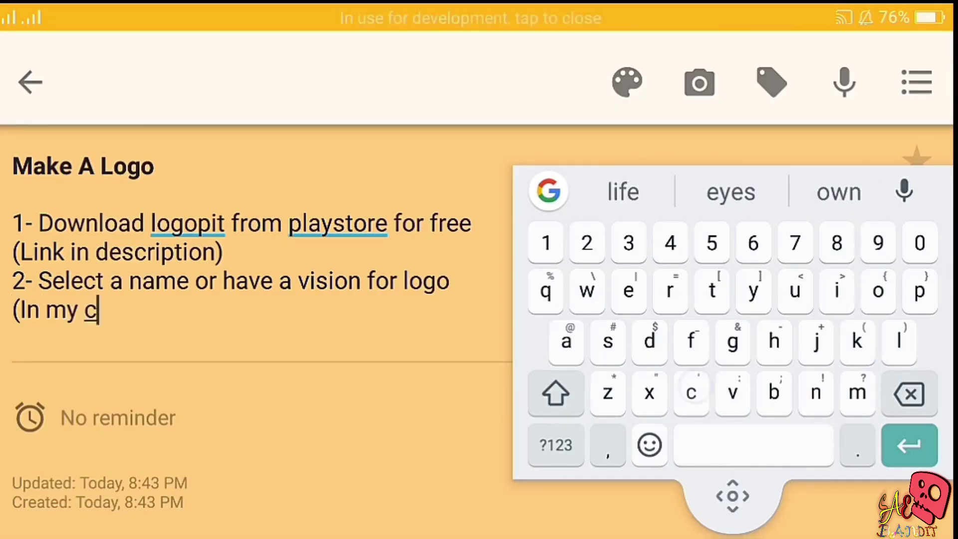
type("ase i m gonna go with ")
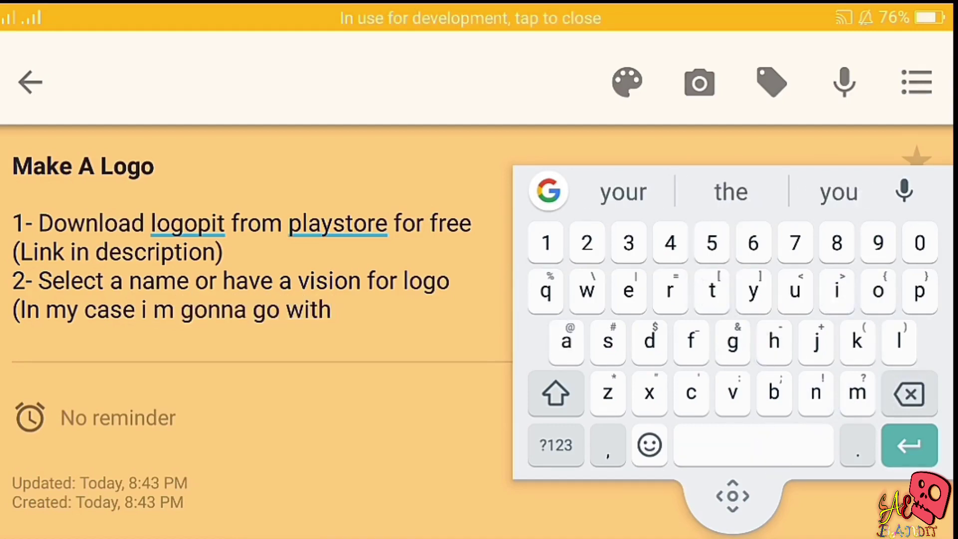
type("\"pk")
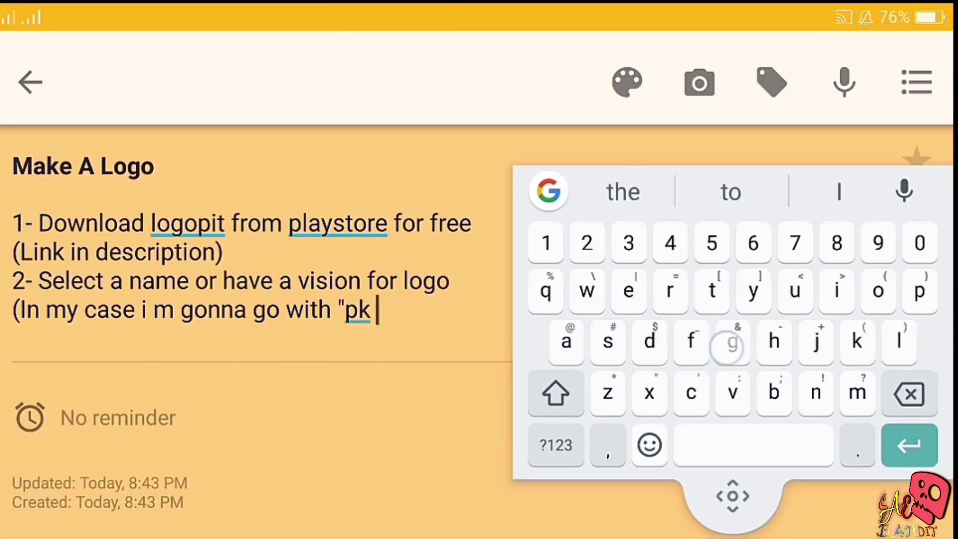
type(" gamers\")")
- Add step 3 (watch tutorial) and step 4 (have fun, four 😆 emojis), then launch Logopit
key("Return")
type("3- watch")
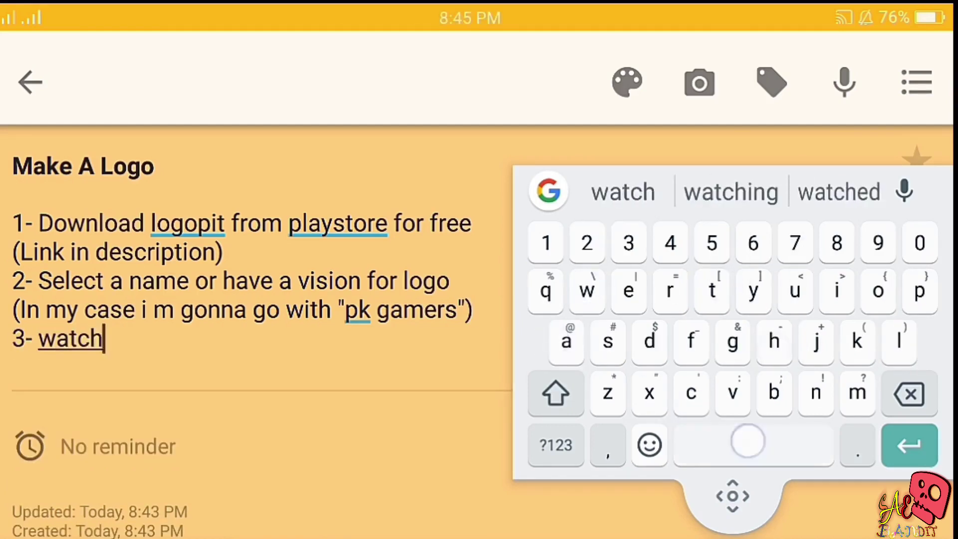
type(" till end for")
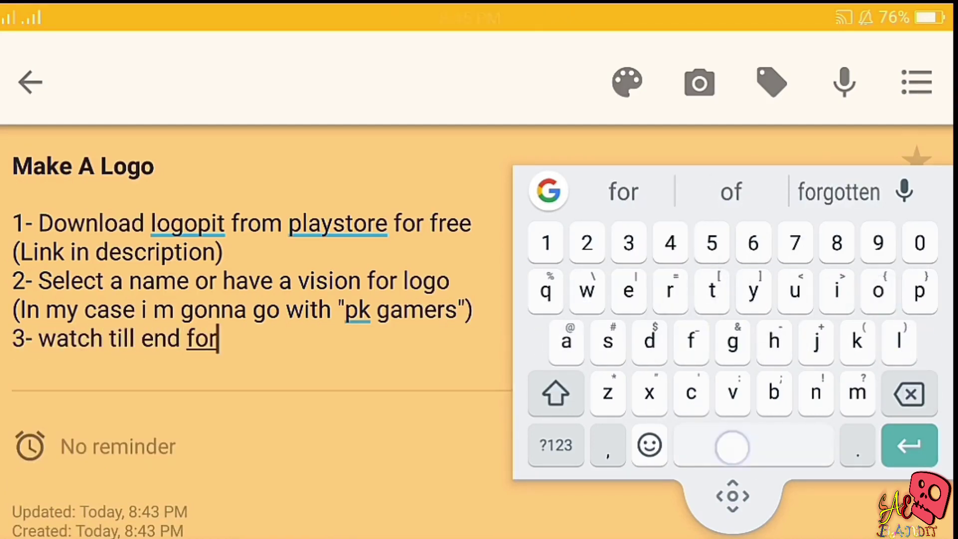
type(" app tutorial.")
key("Return")
type("4- lets have fi")
left_click(730, 192)
type("h the app")
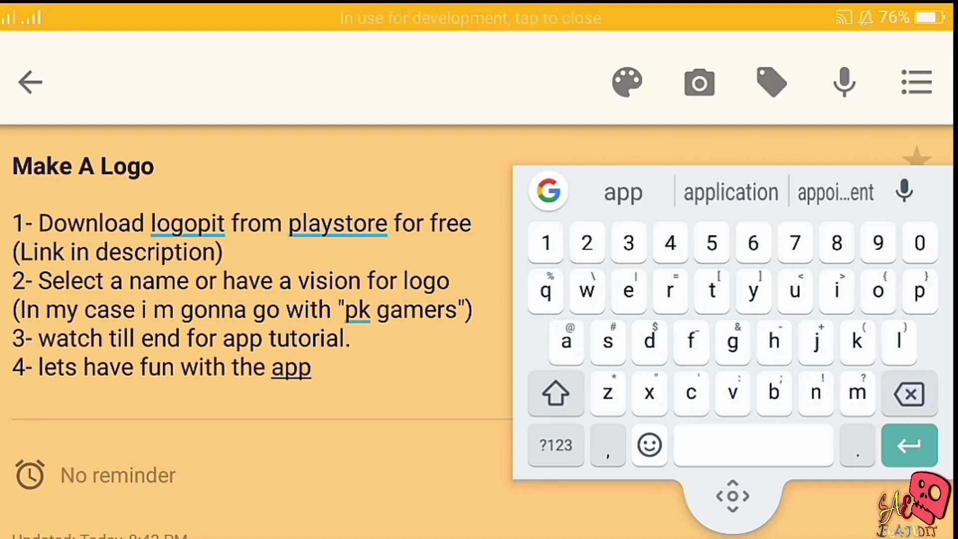
left_click(649, 444)
type("😆😆😆😆")
left_click(543, 452)
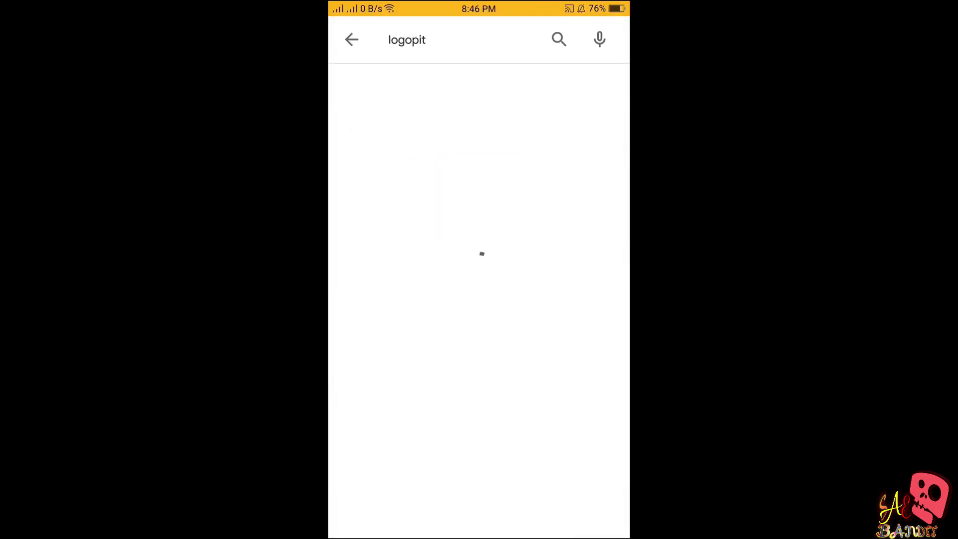
left_click(474, 97)
left_click(558, 271)
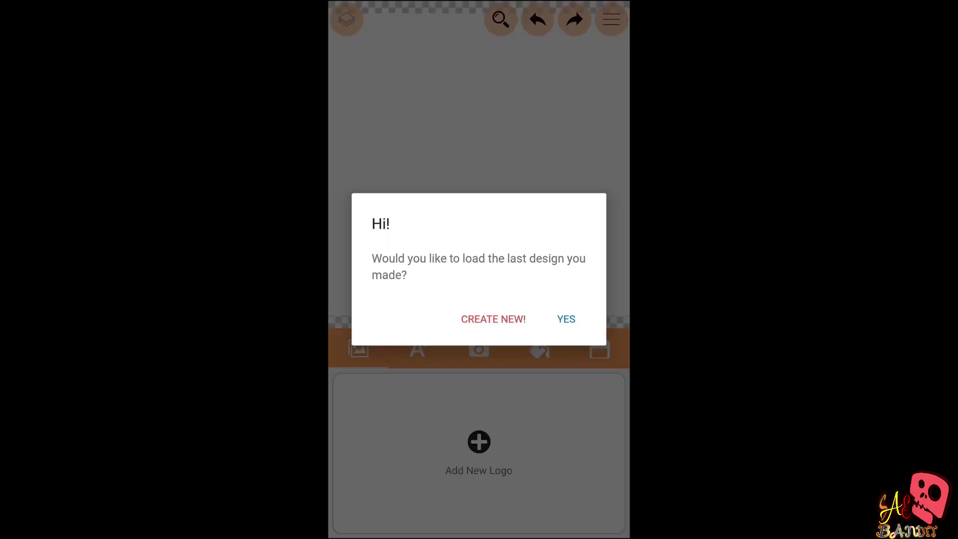
- Start a new design and scroll the Free icon gallery down to the orange ram
left_click(493, 319)
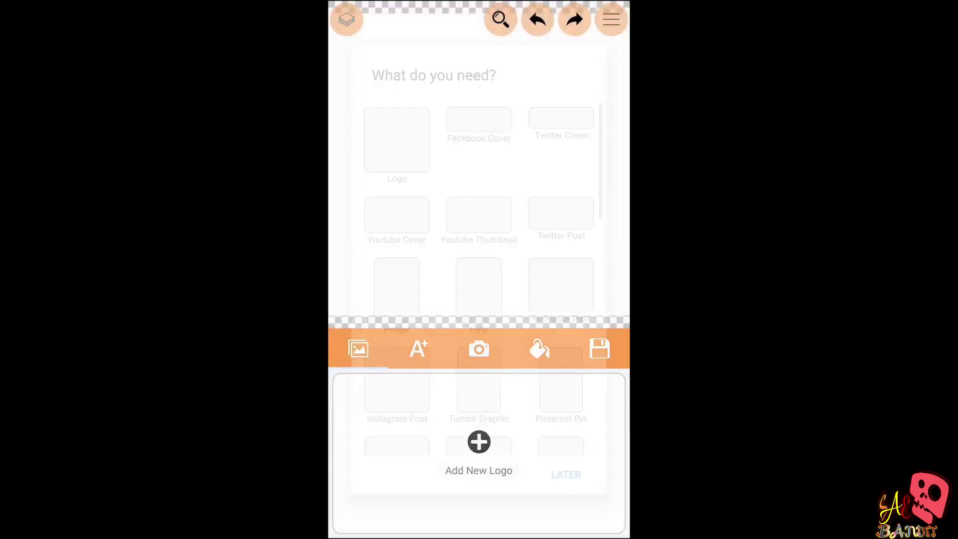
scroll(531, 397, "down", 5)
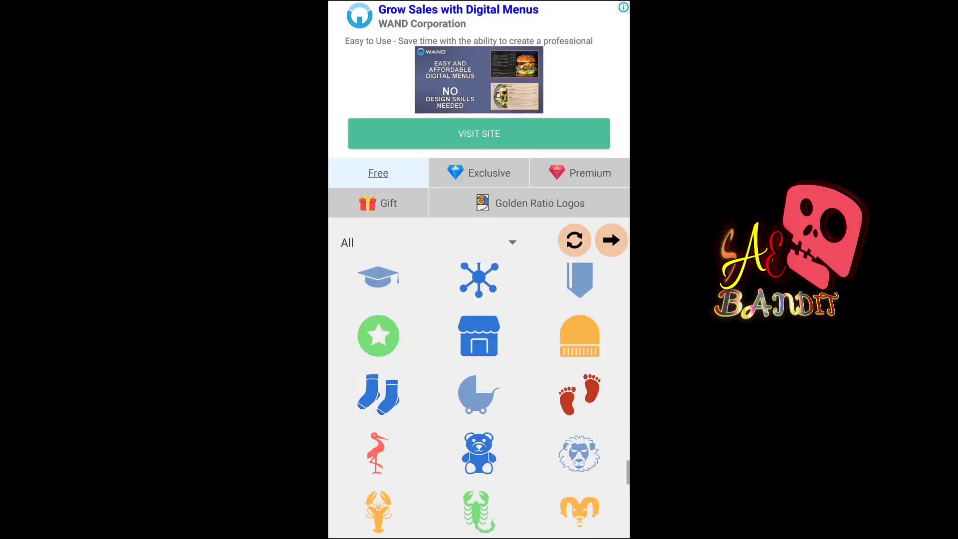
scroll(531, 397, "down", 2)
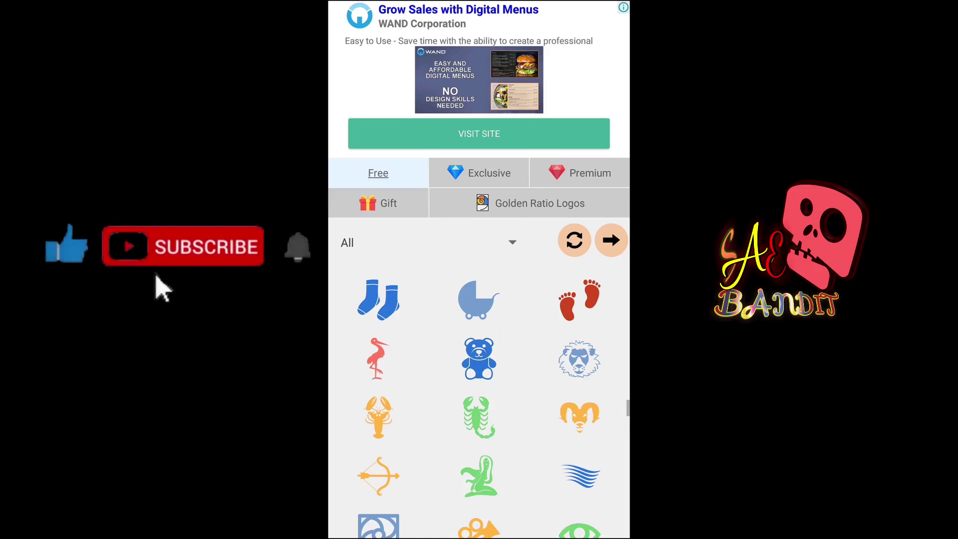
- Add the ram icon in a deeper orange, rotated counter-clockwise and tilted sideways
left_click(579, 416)
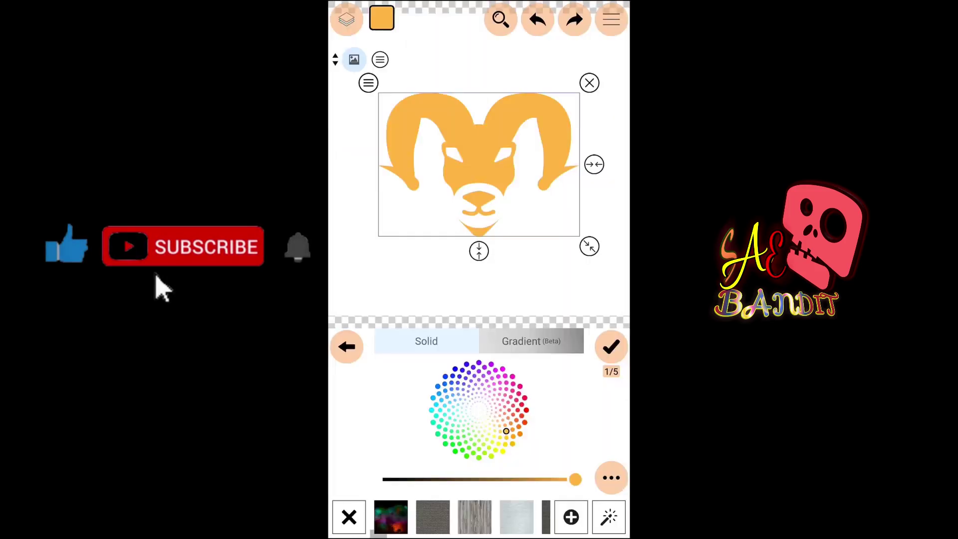
left_click(519, 433)
left_click(611, 347)
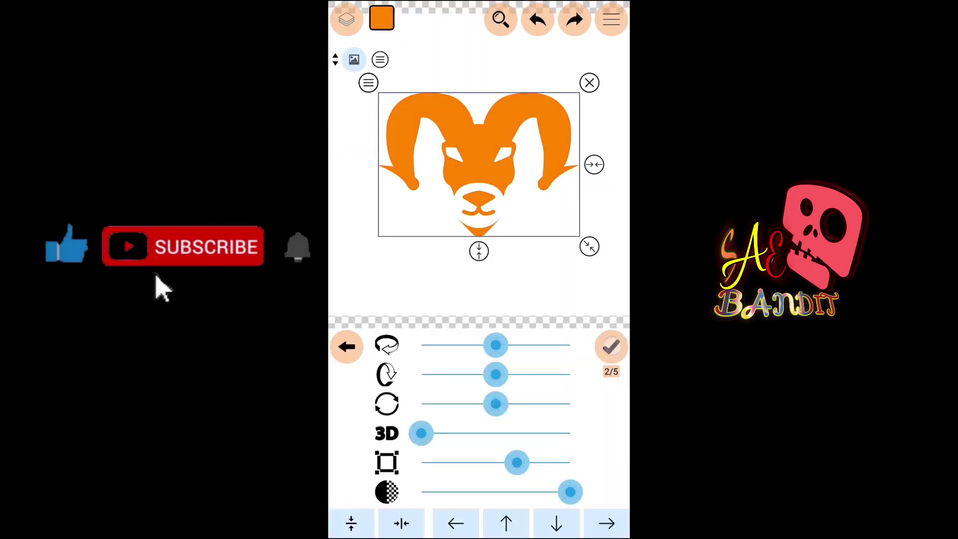
left_click_drag(495, 345, 465, 345)
mouse_move(496, 373)
left_mouse_down()
mouse_move(506, 374)
mouse_move(474, 374)
mouse_move(500, 403)
left_mouse_up()
left_click(420, 433)
left_click(611, 347)
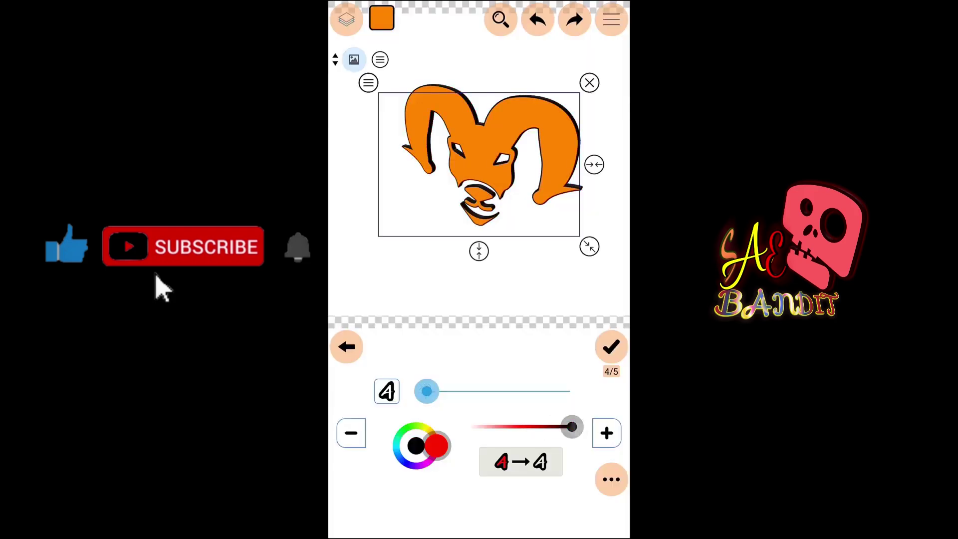
- Give the ram a soft shadow and drag it to the canvas top right
left_click(611, 347)
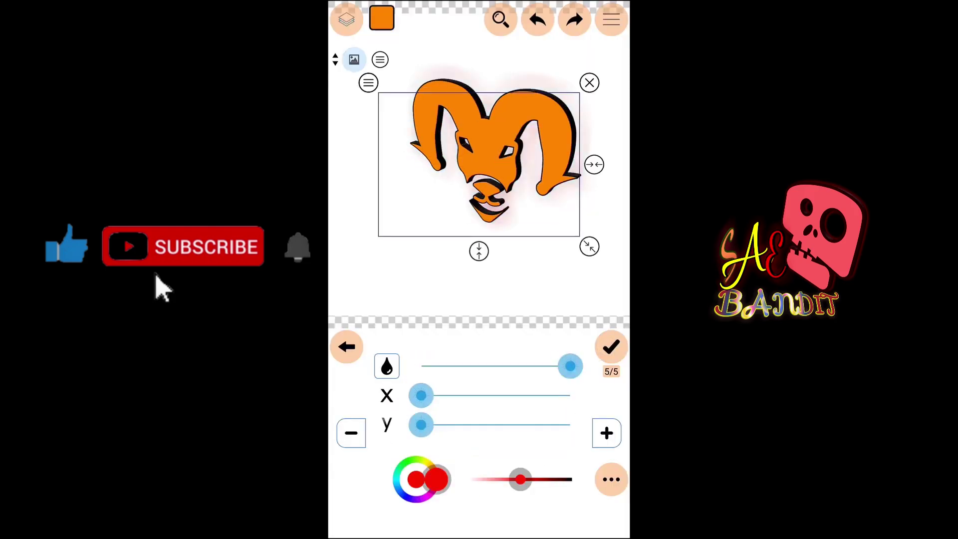
left_click(611, 347)
left_click(538, 346)
mouse_move(495, 179)
left_mouse_down()
mouse_move(567, 124)
mouse_move(555, 115)
left_mouse_up()
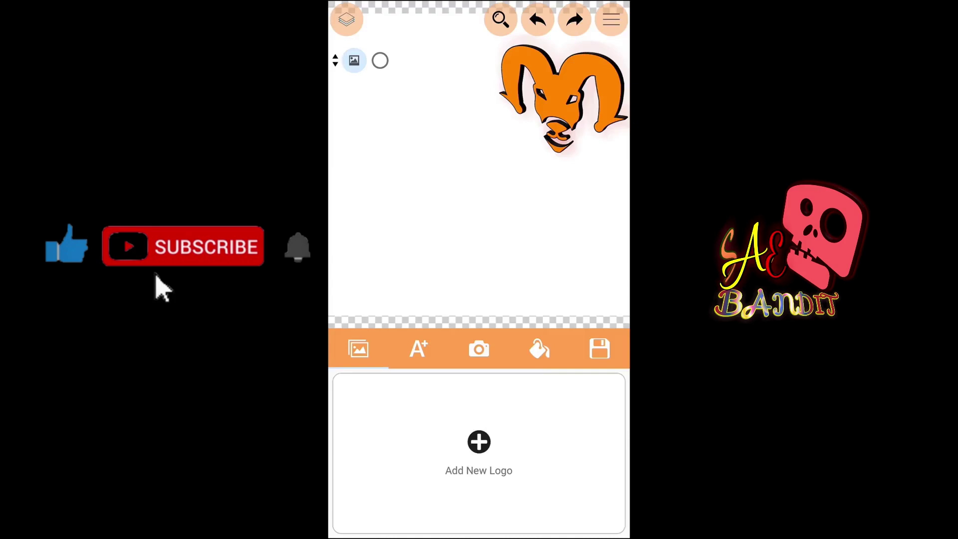
- Add a text element "P" in the Kaushan Script font
left_click(417, 350)
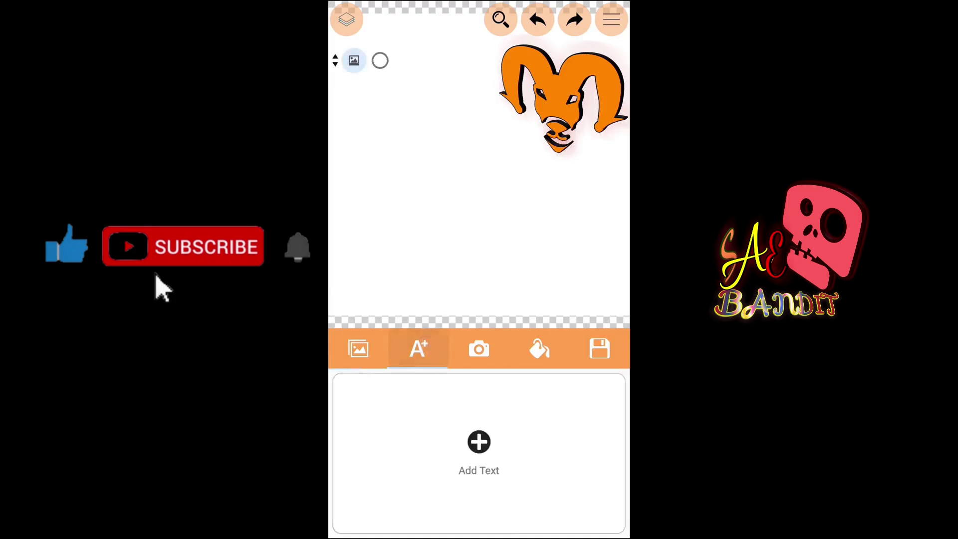
left_click(478, 441)
type("P")
left_click(564, 197)
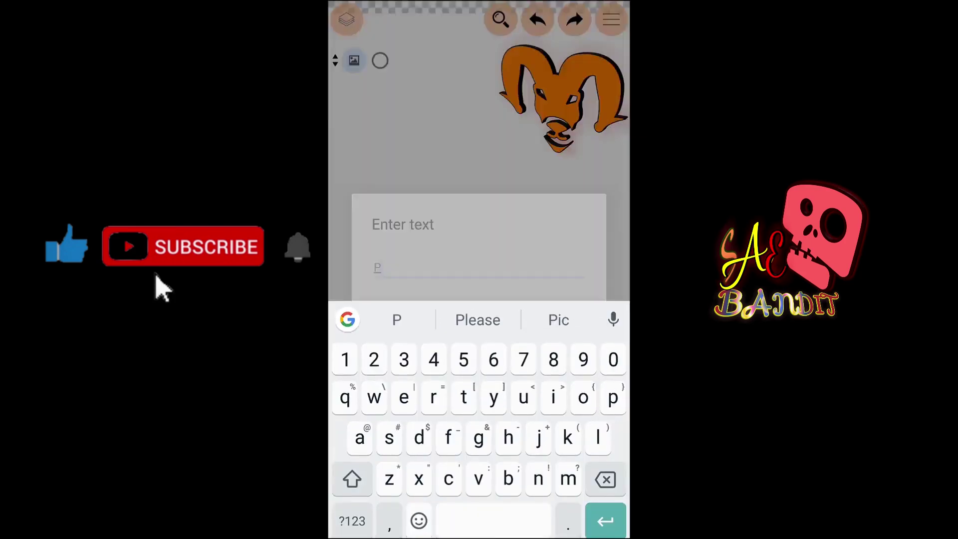
scroll(479, 439, "down", 5)
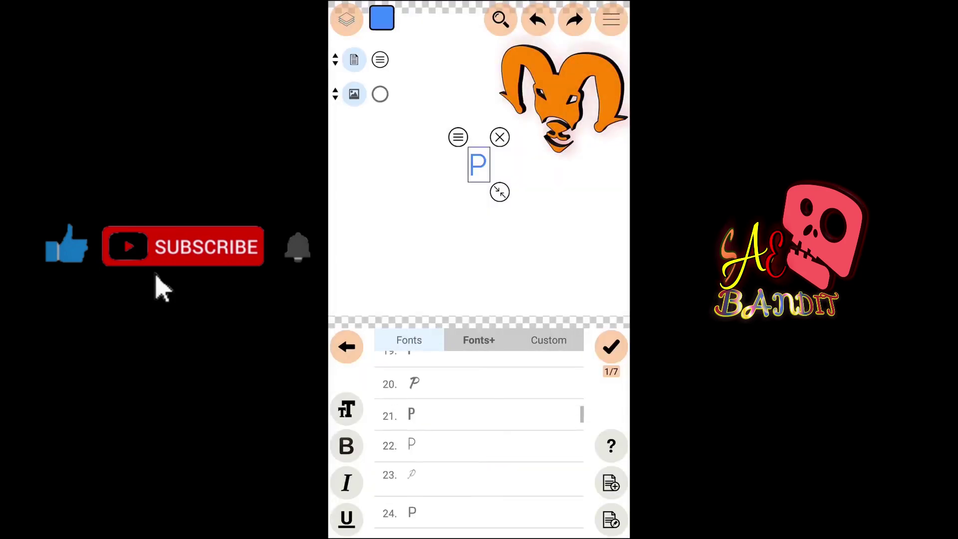
left_click(491, 383)
- Enlarge the P to size 297 and colour it red
left_click_drag(549, 424, 399, 424)
left_click_drag(434, 367, 461, 367)
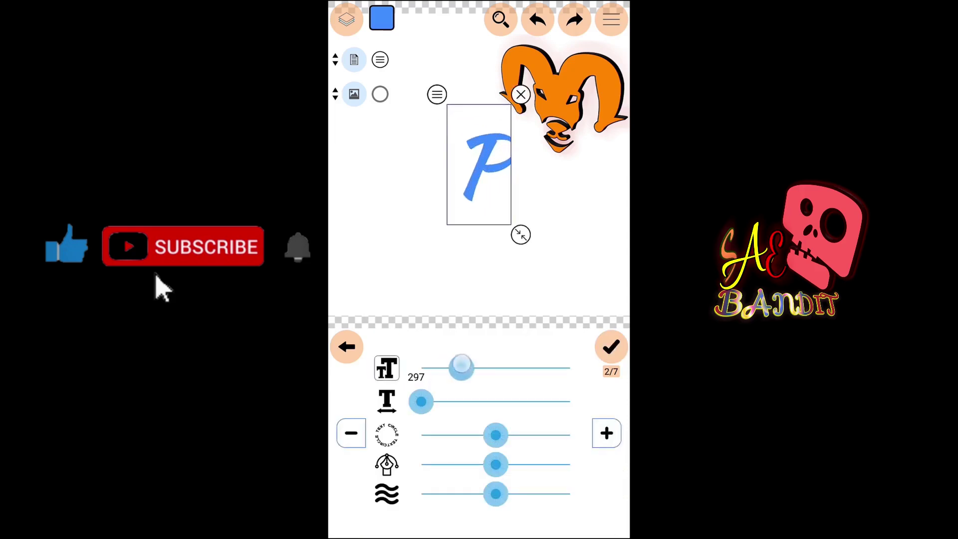
left_click_drag(549, 424, 399, 424)
left_click(523, 421)
- Tilt the P slightly, give it a shadow, and move it up-left beside the ram
left_click_drag(549, 424, 399, 424)
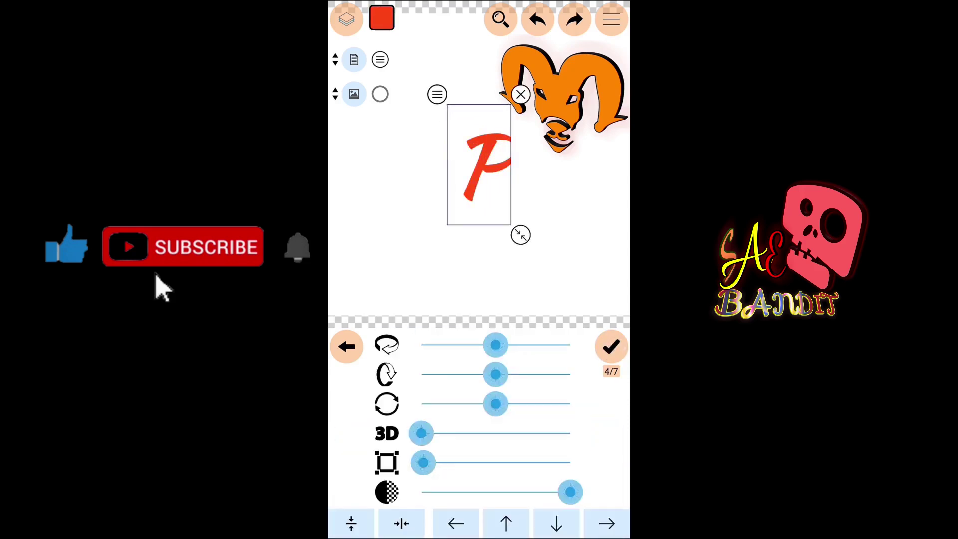
mouse_move(495, 374)
left_mouse_down()
mouse_move(488, 374)
mouse_move(520, 374)
left_mouse_up()
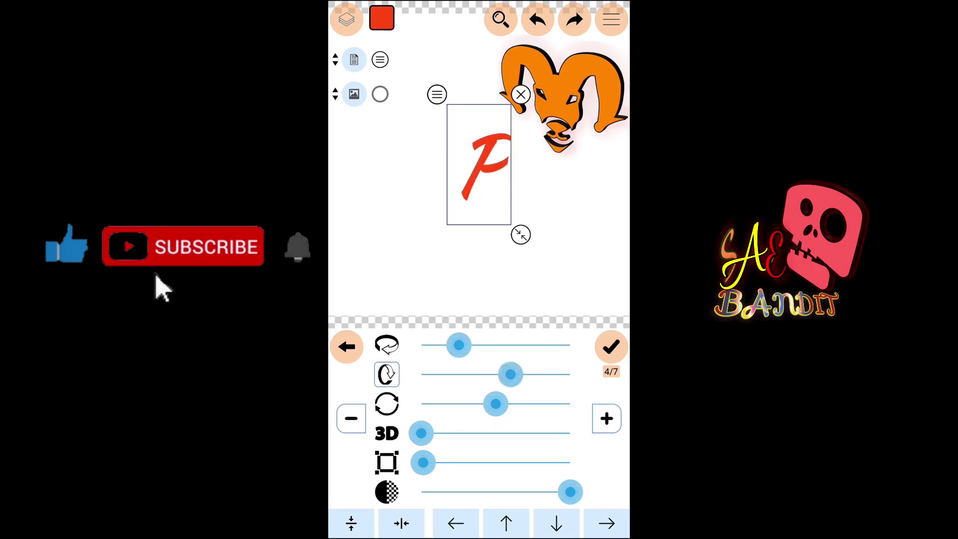
left_click(421, 433)
left_click(610, 346)
left_click(610, 347)
left_click_drag(421, 366, 530, 366)
mouse_move(494, 164)
left_mouse_down()
mouse_move(382, 89)
mouse_move(375, 100)
left_mouse_up()
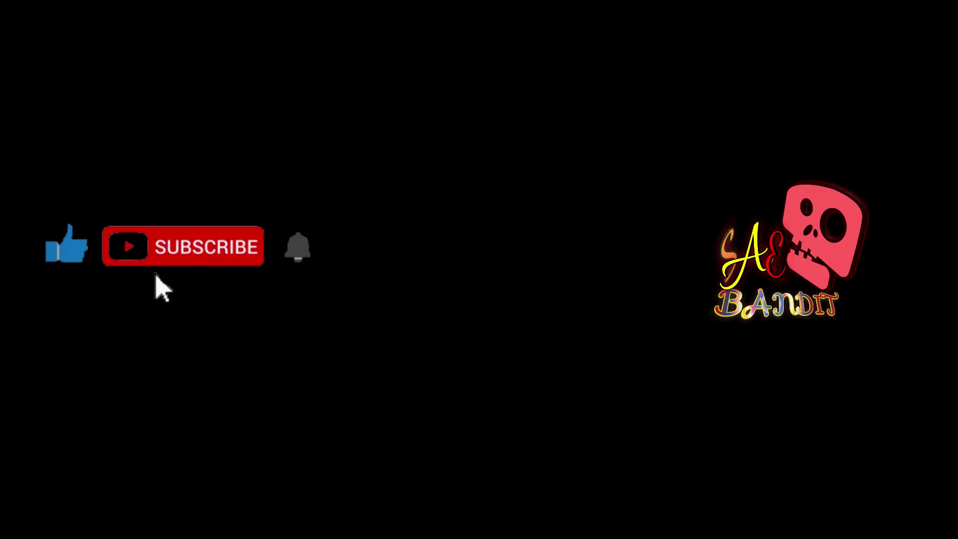
- Add the letter K in a flowing script font and enlarge it to size 574
left_click(478, 441)
type("K")
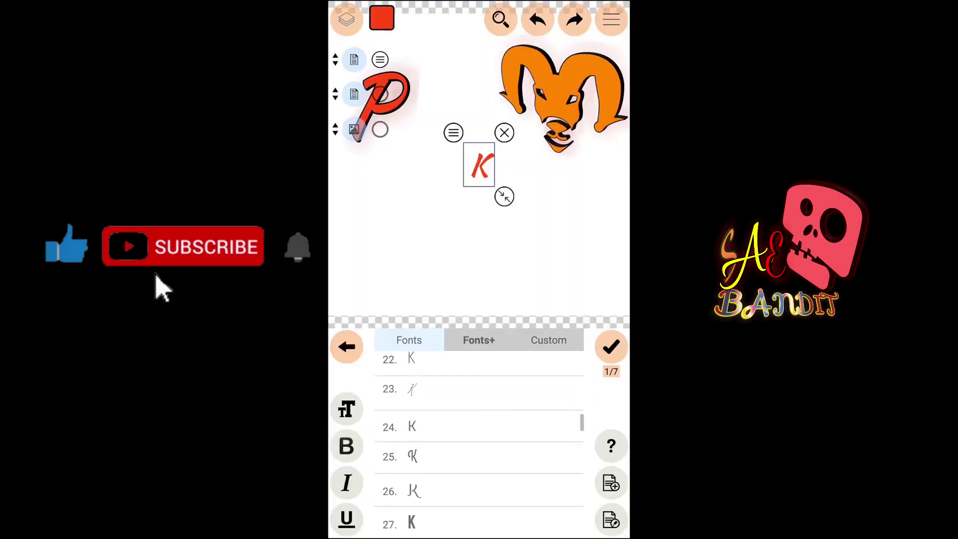
left_click(491, 392)
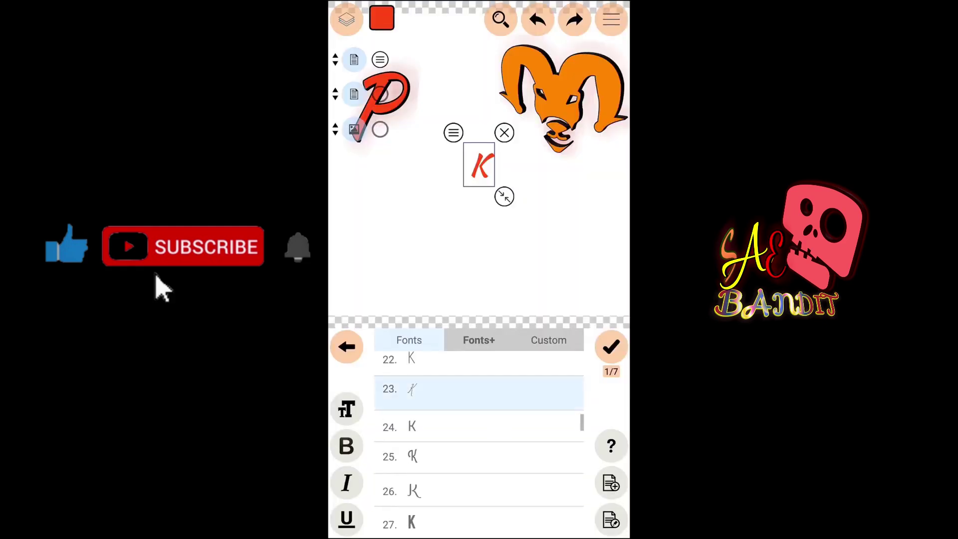
left_click_drag(548, 449, 399, 448)
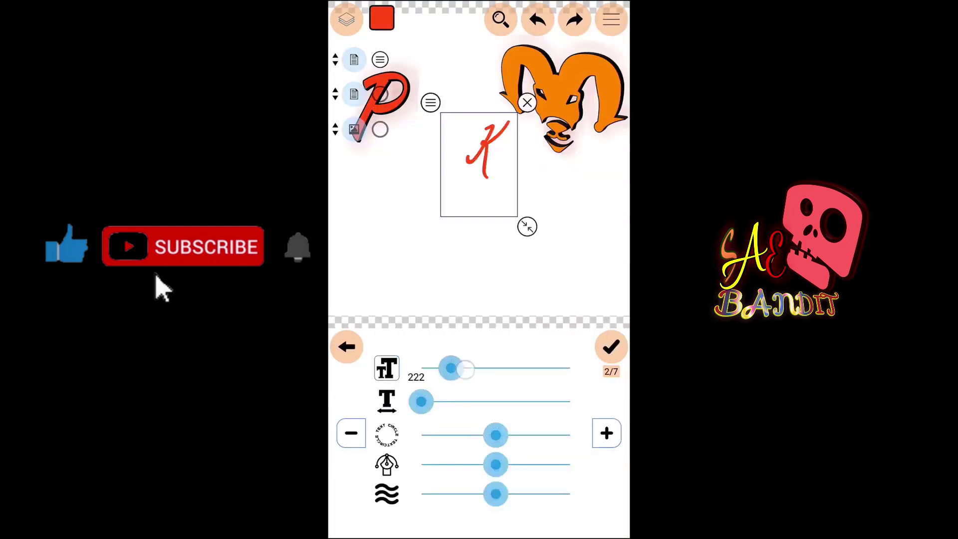
left_click_drag(434, 368, 500, 368)
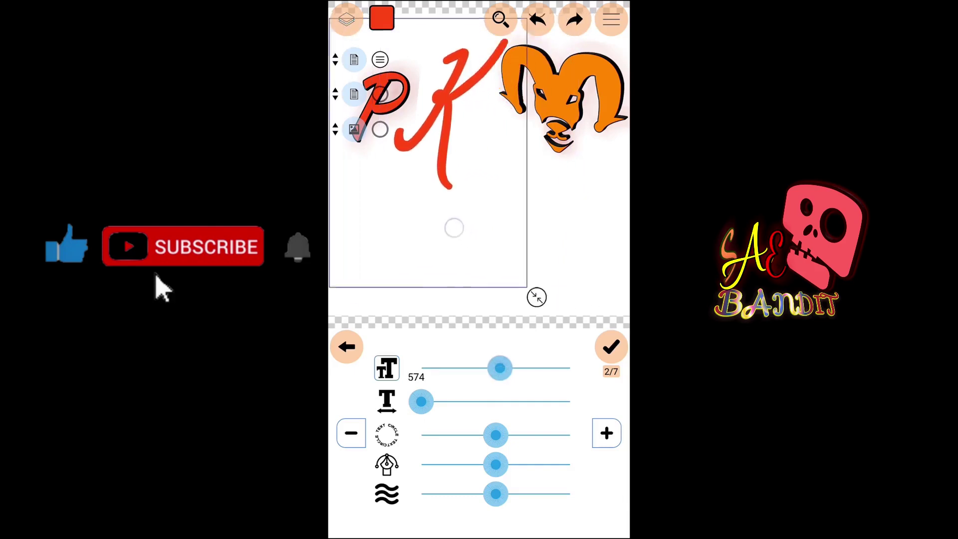
- Recolour the K bright green and begin tilting it slightly
left_click(610, 346)
left_click(513, 443)
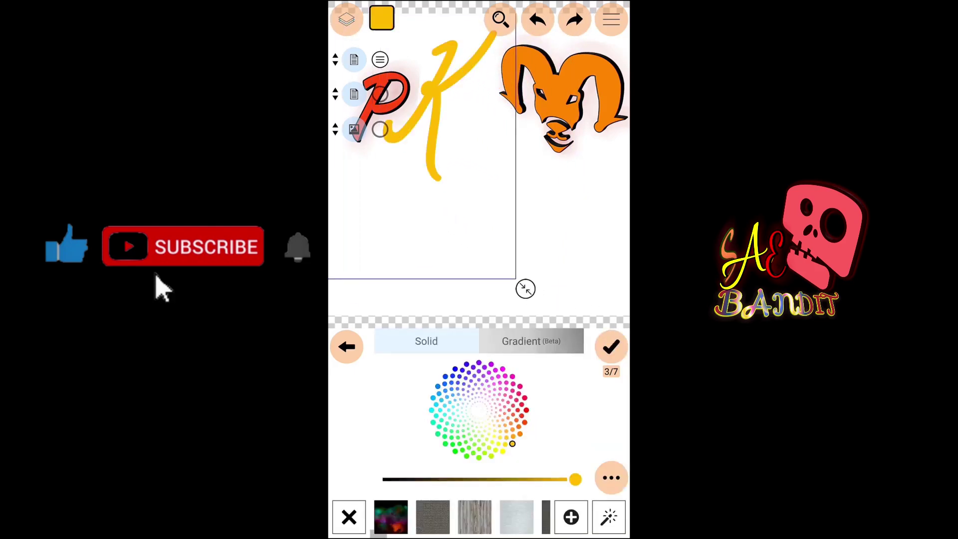
left_click(502, 450)
mouse_move(575, 479)
left_mouse_down()
mouse_move(481, 479)
mouse_move(564, 479)
left_mouse_up()
left_click(466, 455)
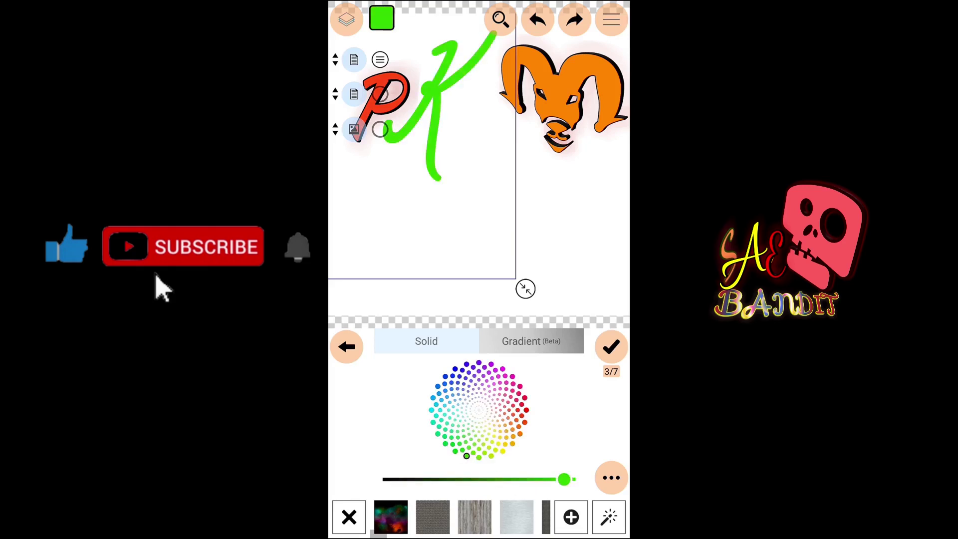
left_click(611, 347)
left_click_drag(494, 345, 471, 345)
- Nudge the green K rightward, add 3D depth, and fine-tune its rotation
mouse_move(494, 402)
left_mouse_down()
mouse_move(508, 403)
mouse_move(491, 403)
left_mouse_up()
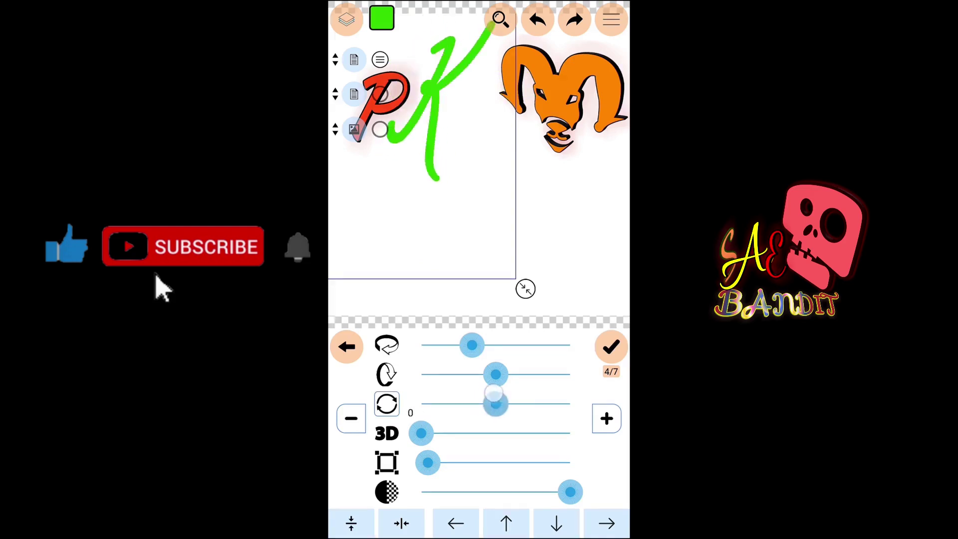
left_click_drag(462, 151, 477, 153)
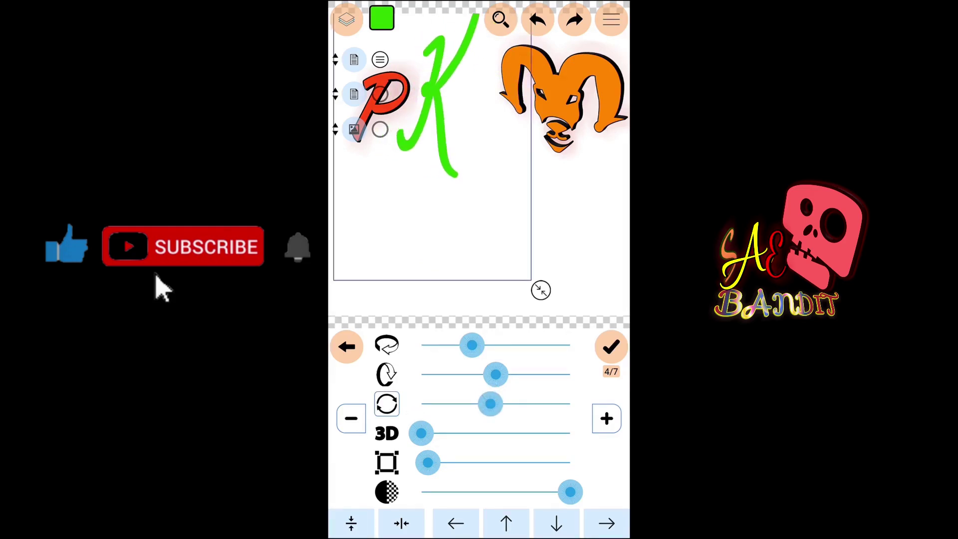
left_click_drag(421, 433, 450, 432)
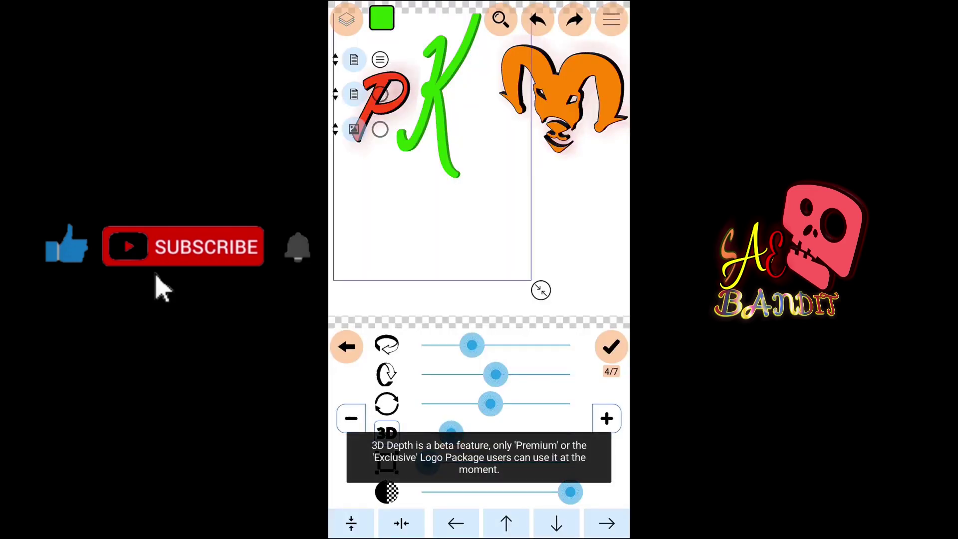
left_click_drag(476, 222, 492, 222)
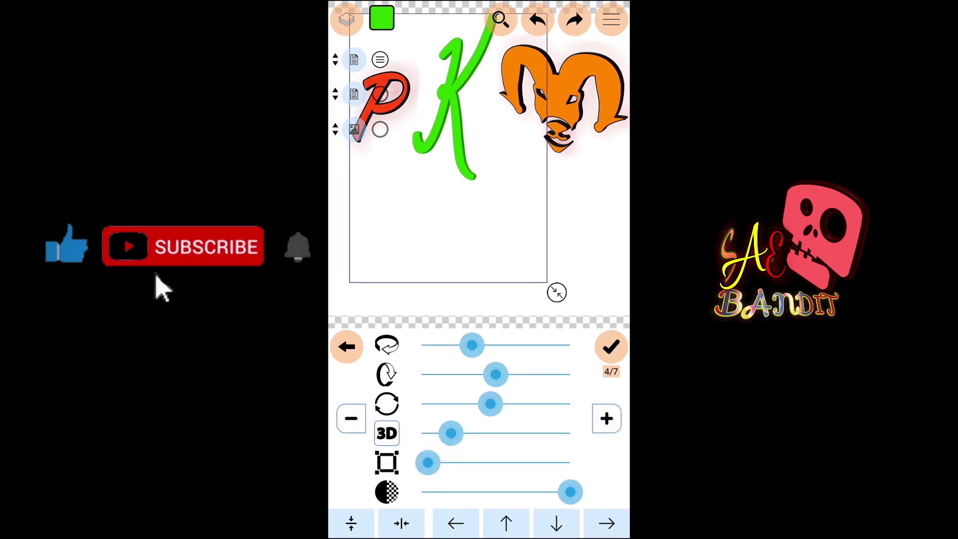
left_click_drag(495, 374, 505, 374)
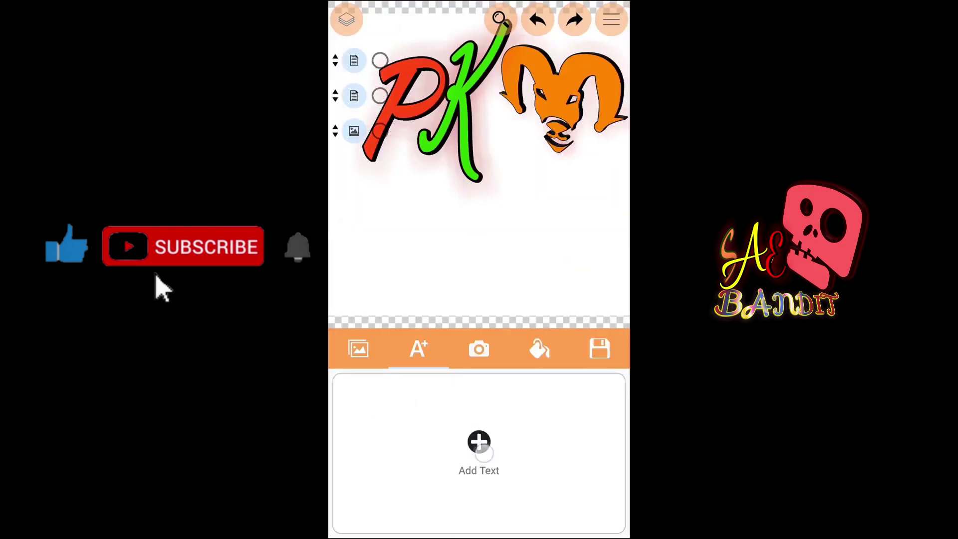
- Add the text GAMERS in distressed font 48
type("GAMERS")
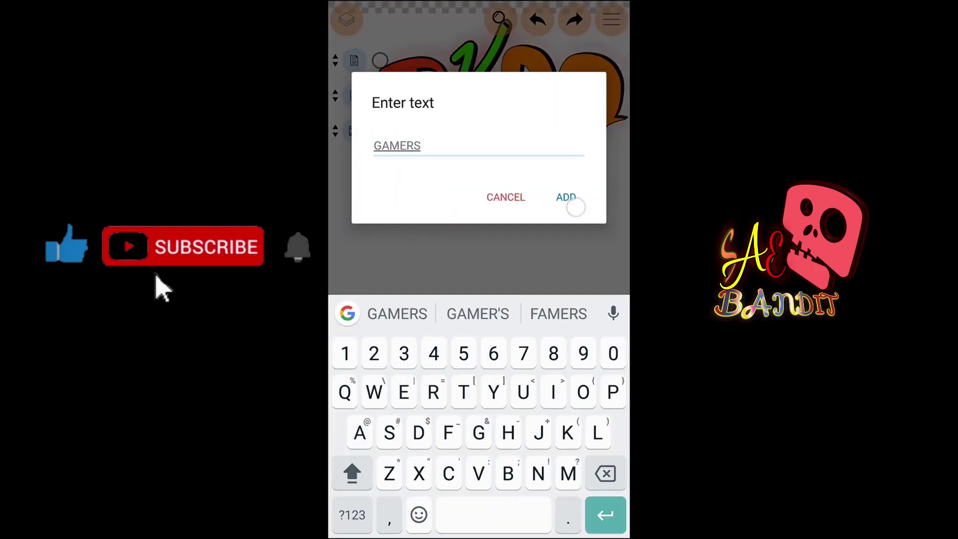
left_click(575, 207)
scroll(503, 459, "down", 5)
scroll(503, 459, "down", 2)
scroll(503, 458, "down", 2)
scroll(502, 459, "down", 2)
scroll(502, 459, "down", 2)
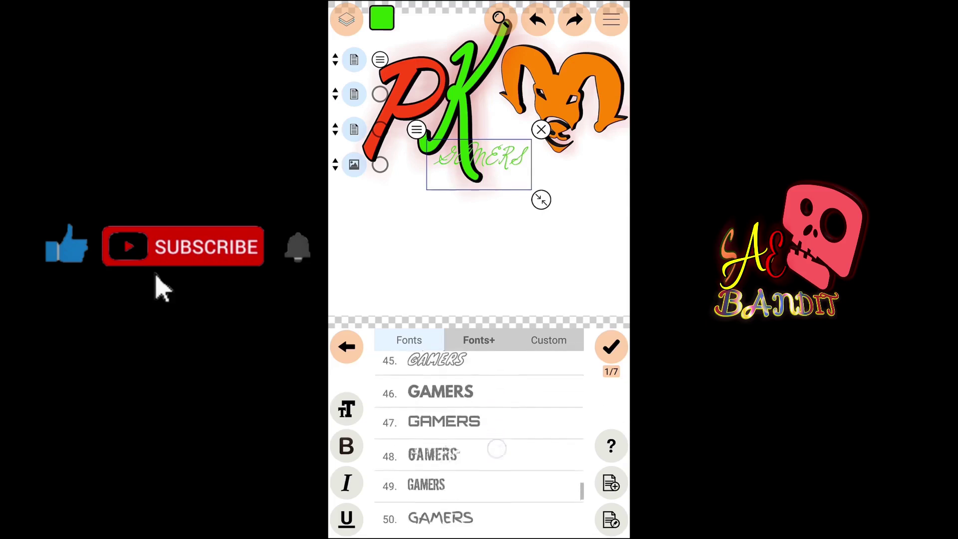
left_click(496, 449)
- Enlarge GAMERS to span the logo width, colour it yellow, and tilt it slightly
left_click(611, 347)
left_click_drag(435, 367, 456, 368)
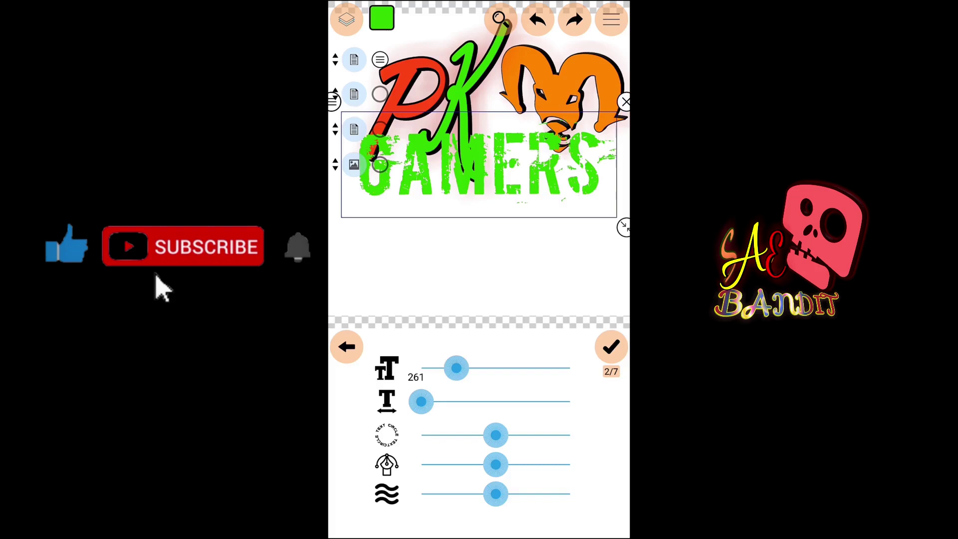
left_click(611, 347)
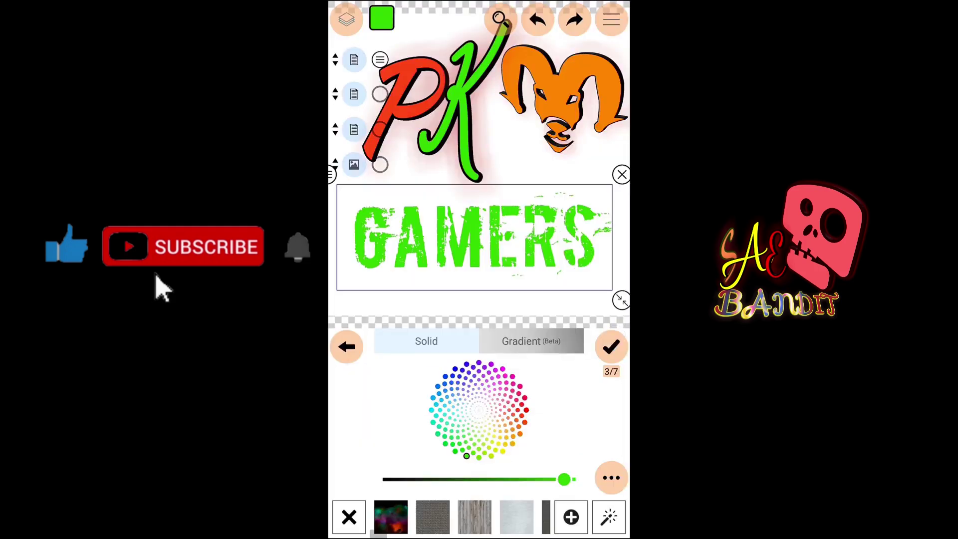
left_click(611, 347)
mouse_move(493, 344)
left_mouse_down()
mouse_move(502, 345)
mouse_move(484, 345)
mouse_move(533, 374)
left_mouse_up()
- Slant GAMERS with 3D depth, then shrink its text to size 206
left_click_drag(420, 433, 450, 433)
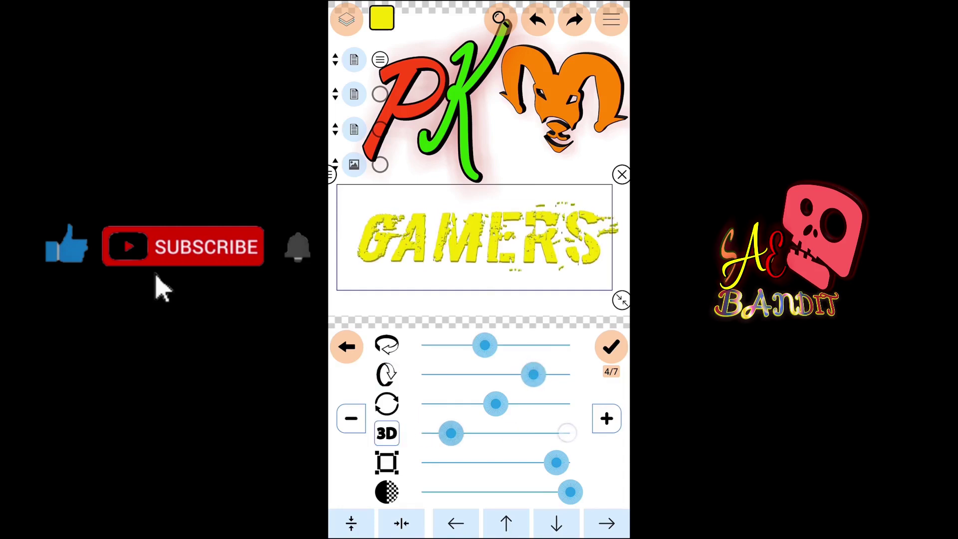
left_click(347, 346)
mouse_move(495, 494)
left_mouse_down()
mouse_move(515, 494)
mouse_move(495, 493)
mouse_move(507, 464)
left_mouse_up()
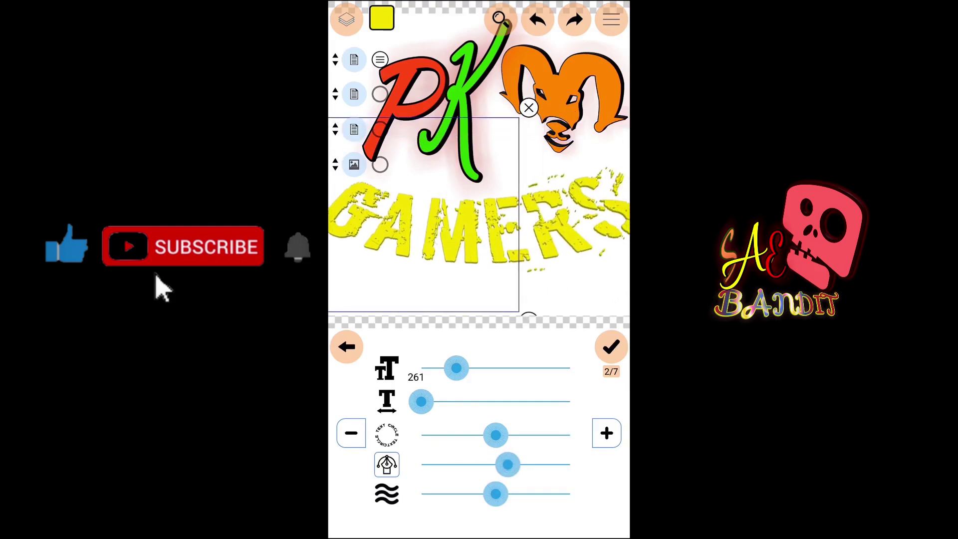
left_click_drag(456, 367, 448, 368)
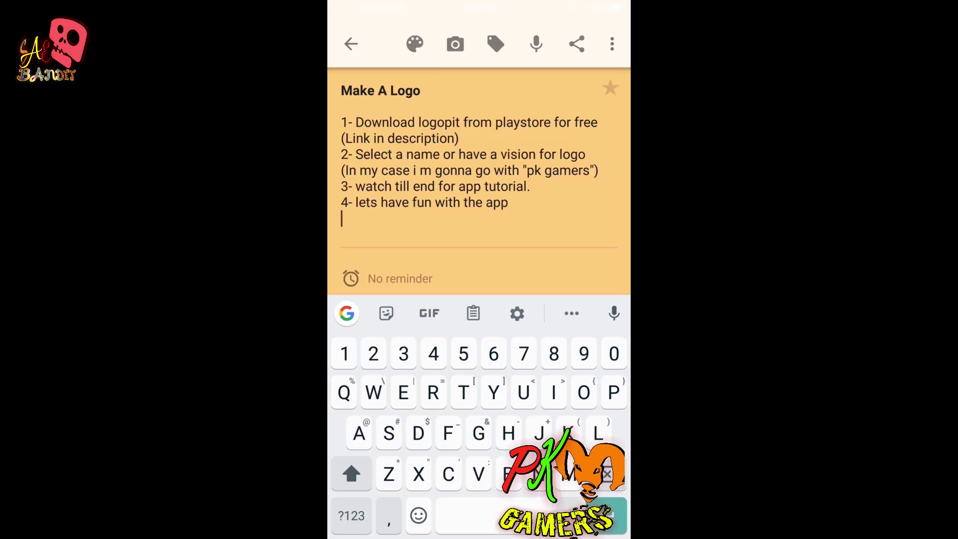
- Add tip 5: always save as PNG format to have a transparent background
type("5")
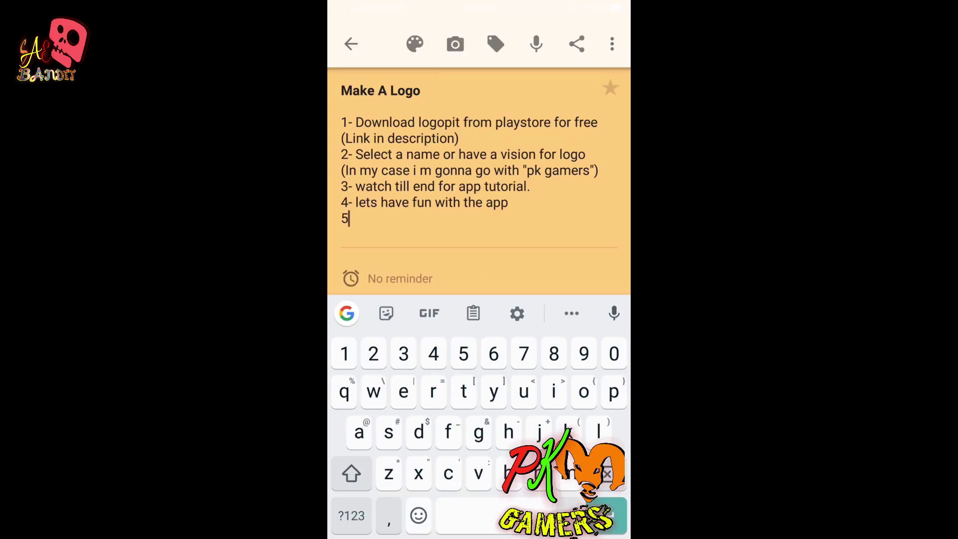
type("- for")
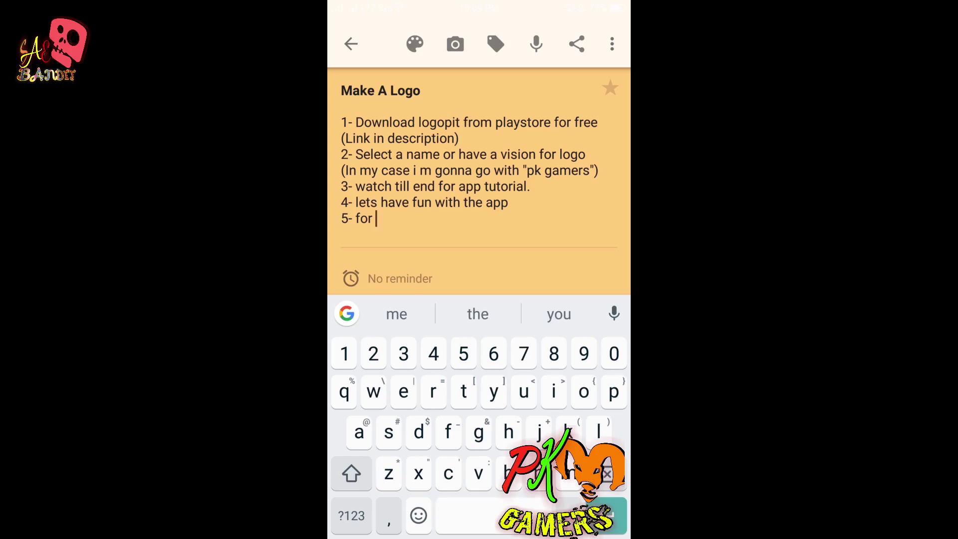
type("last tip. Always save")
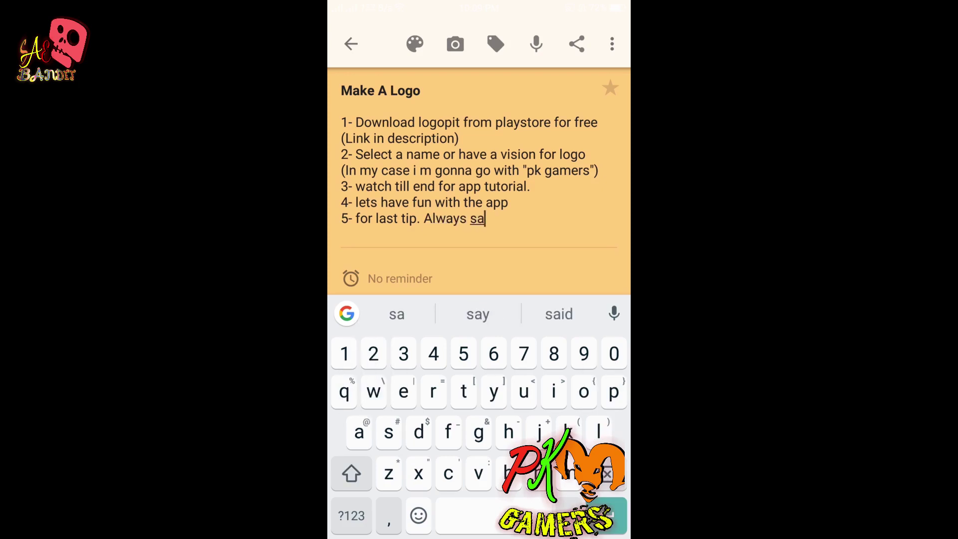
type(" as PNG format to have a ")
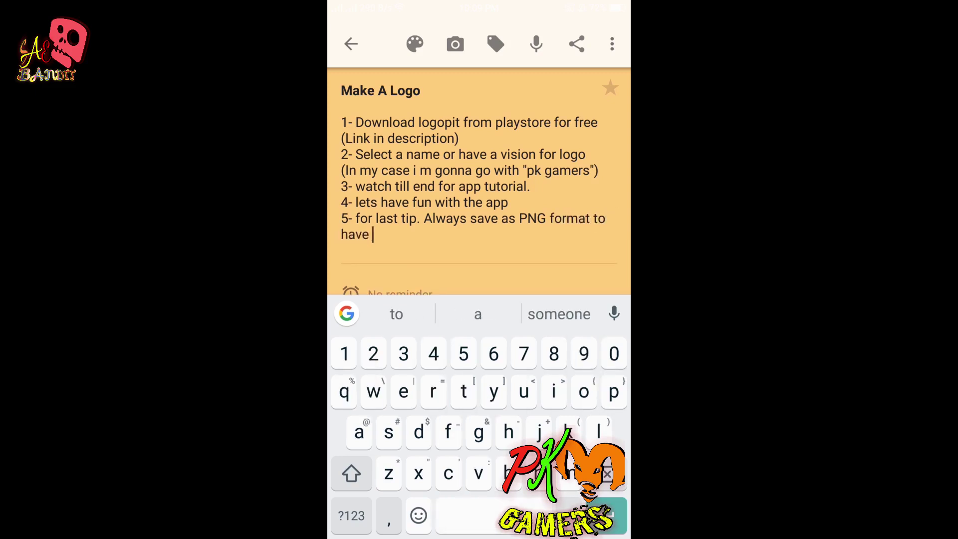
type("transpe")
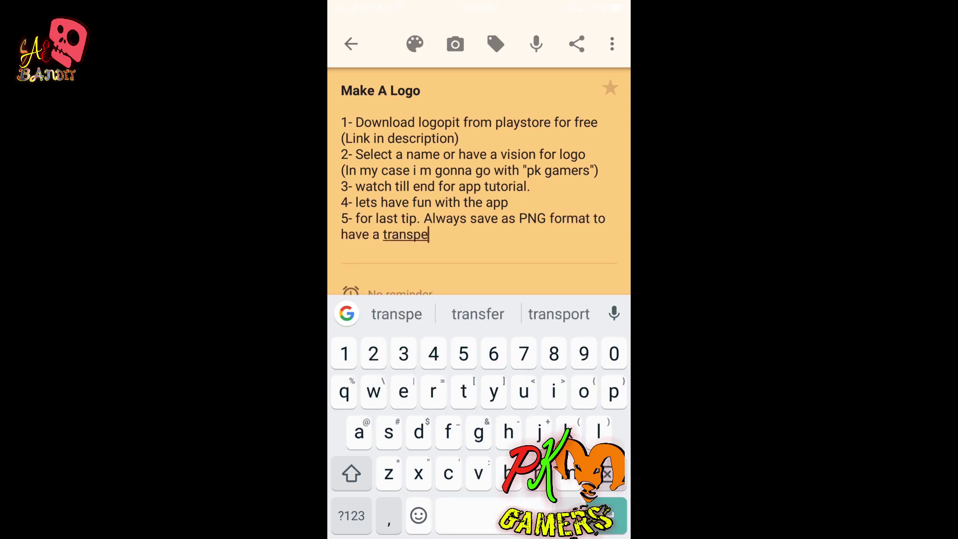
key("BackSpace")
type("arent background")
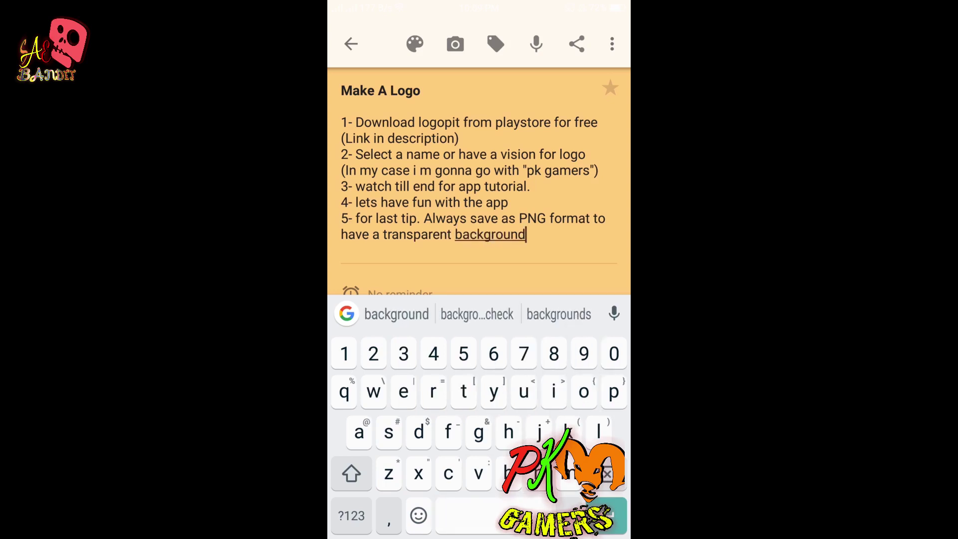
type(".")
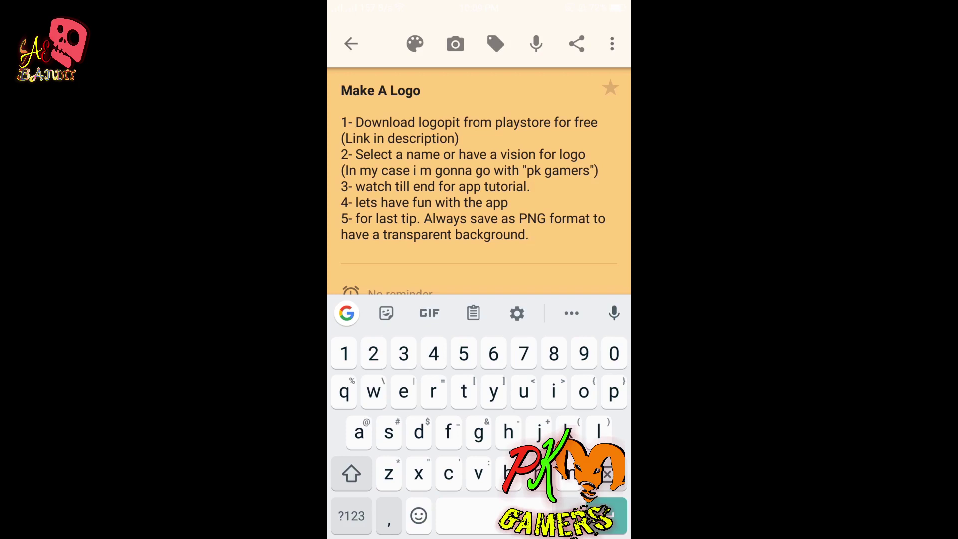
key("Return")
- Add a line asking viewers to subscribe and hit the bell icon, then 'Thank you'
type("Please subsc")
key("BackSpace")
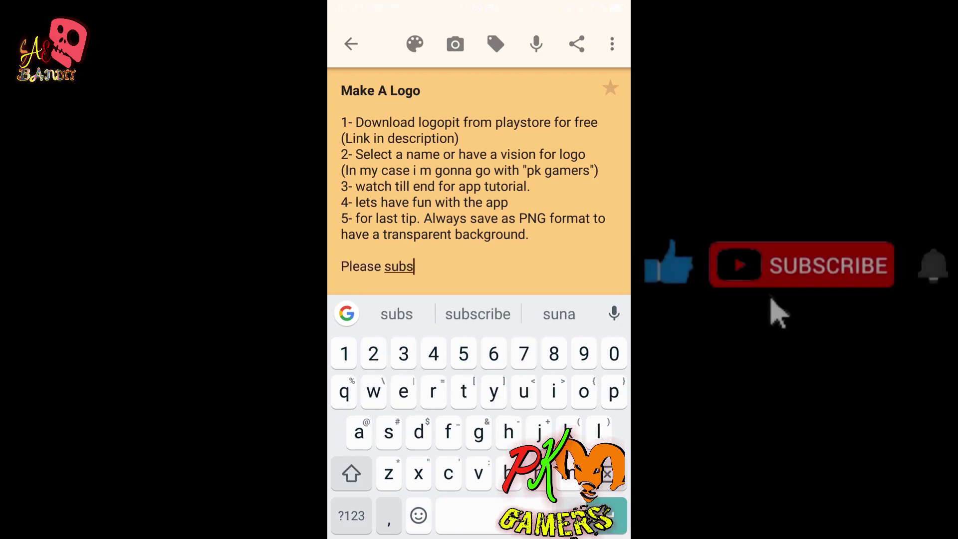
type("cribe and hit the bell ico")
key("BackSpace")
type("icon to enjoy and lear")
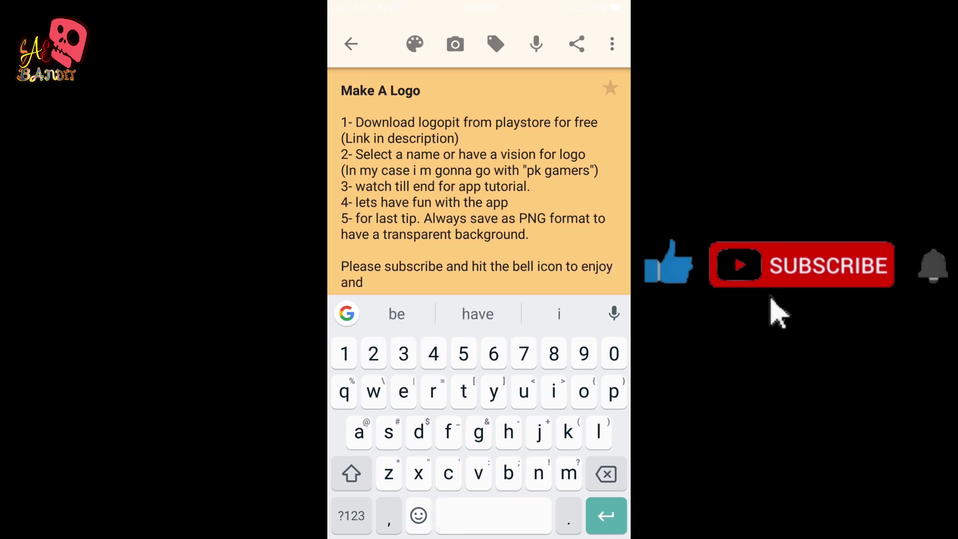
type("n latest content on my C")
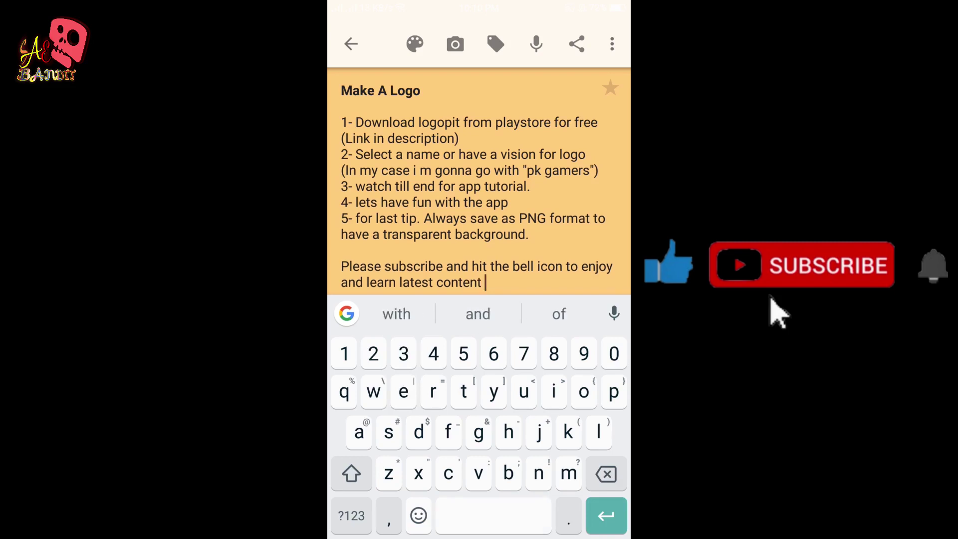
type("hannel")
key("Return")
key("Return")
type("Th")
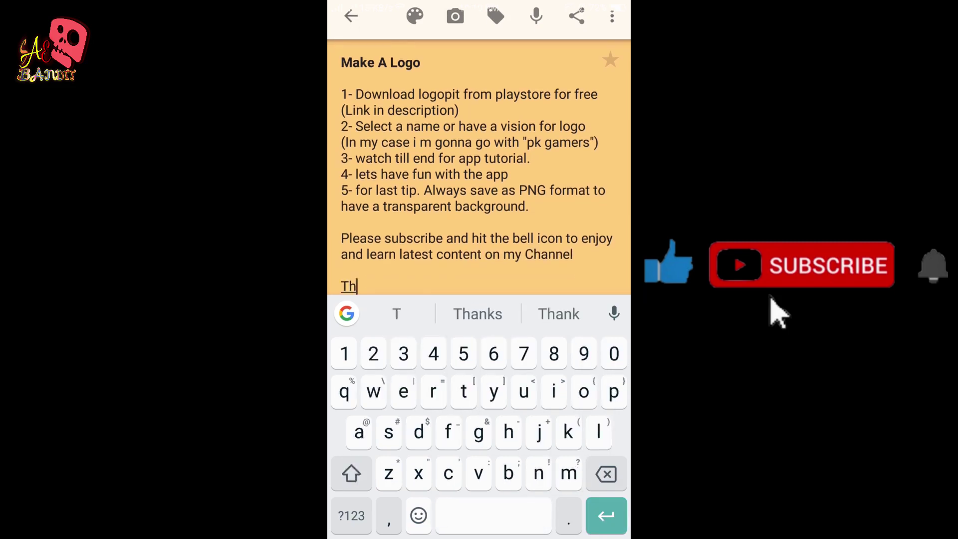
type("ank you")
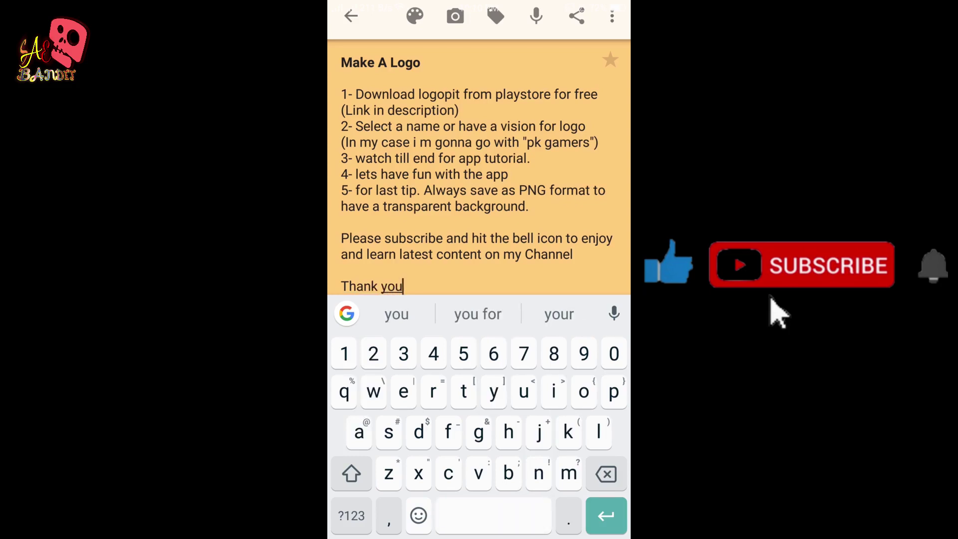
left_click(418, 516)
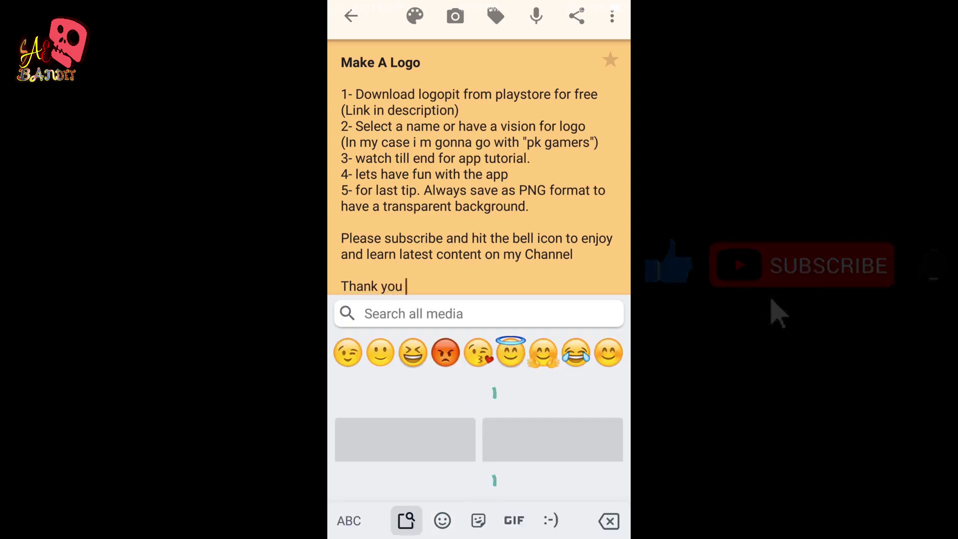